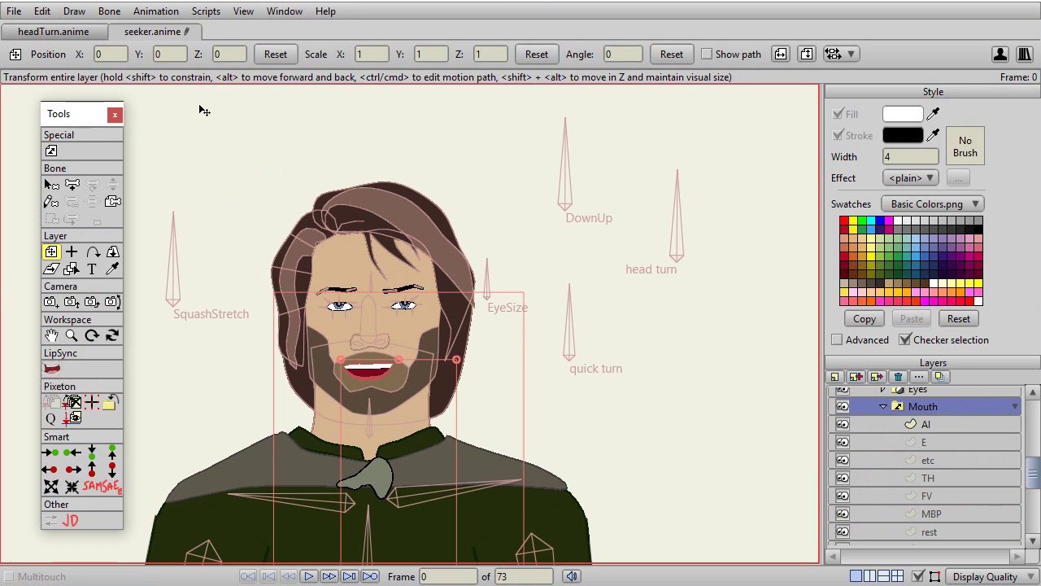
Glance over the Scripts menu, run the LipSync tool, then show the Scripts > BasicExamples submenu
left_click(201, 13)
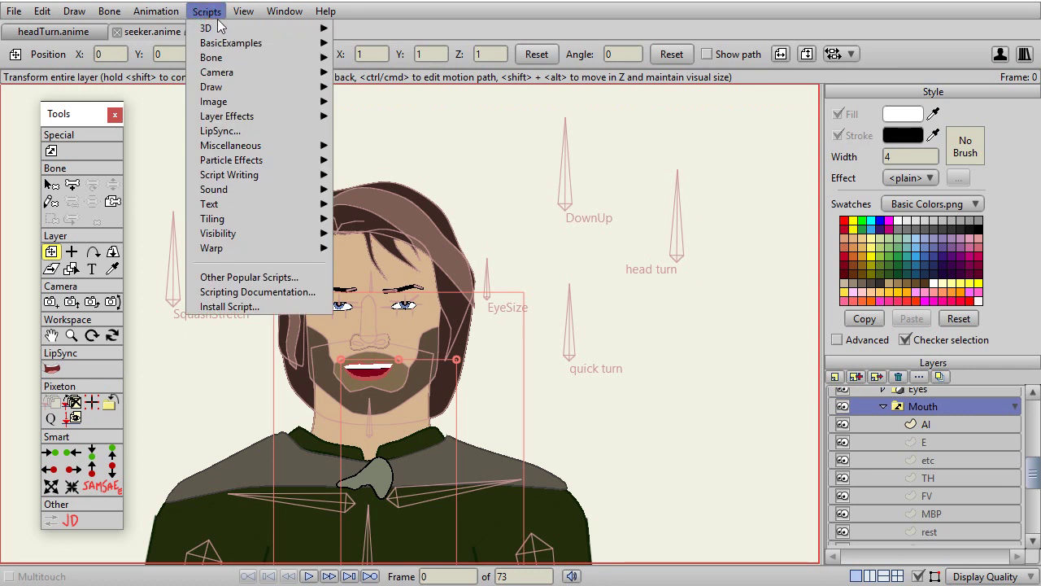
mouse_move(234, 87)
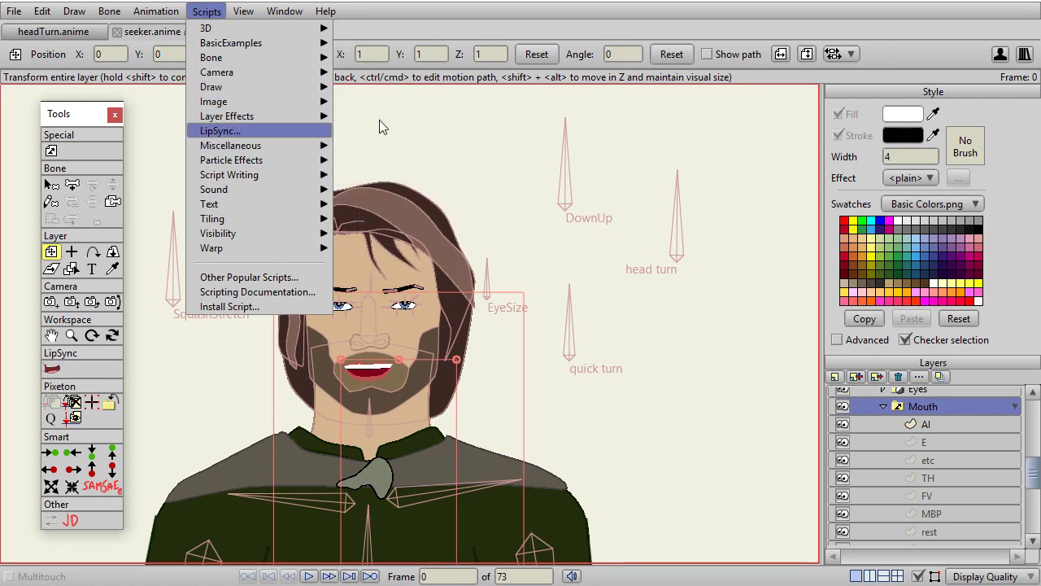
left_click(379, 120)
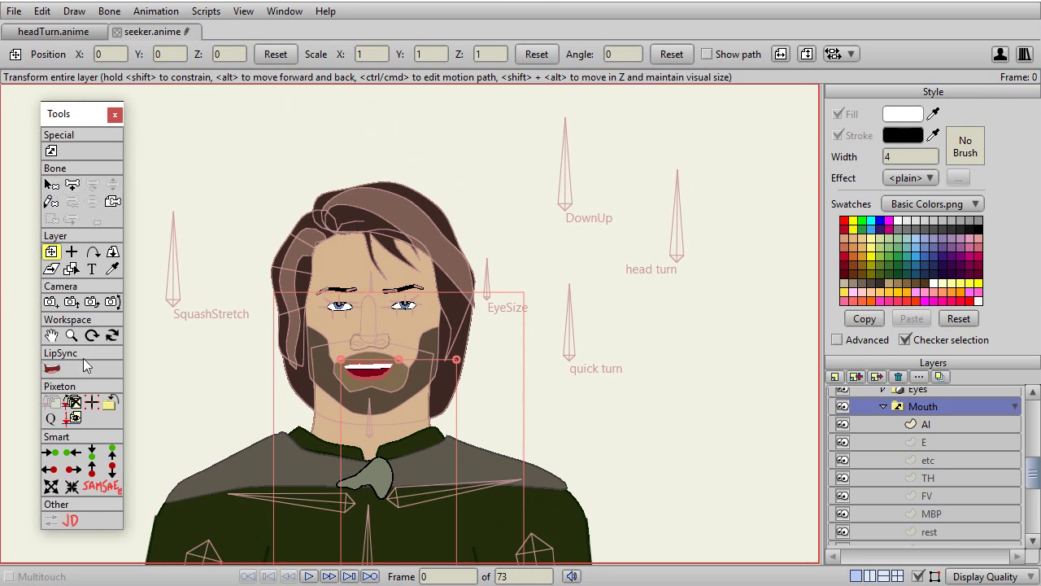
left_click(52, 369)
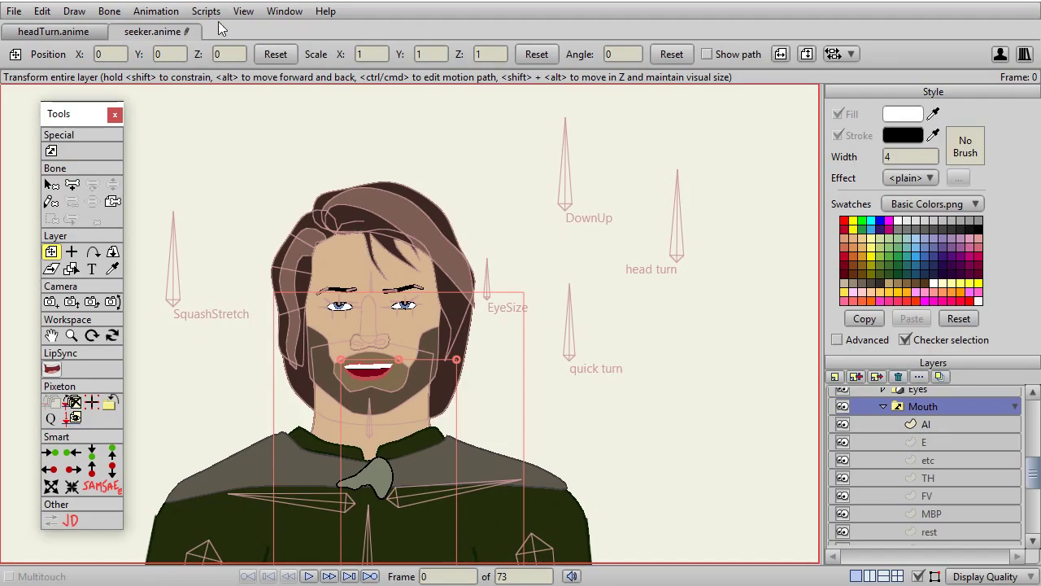
left_click(206, 12)
mouse_move(219, 45)
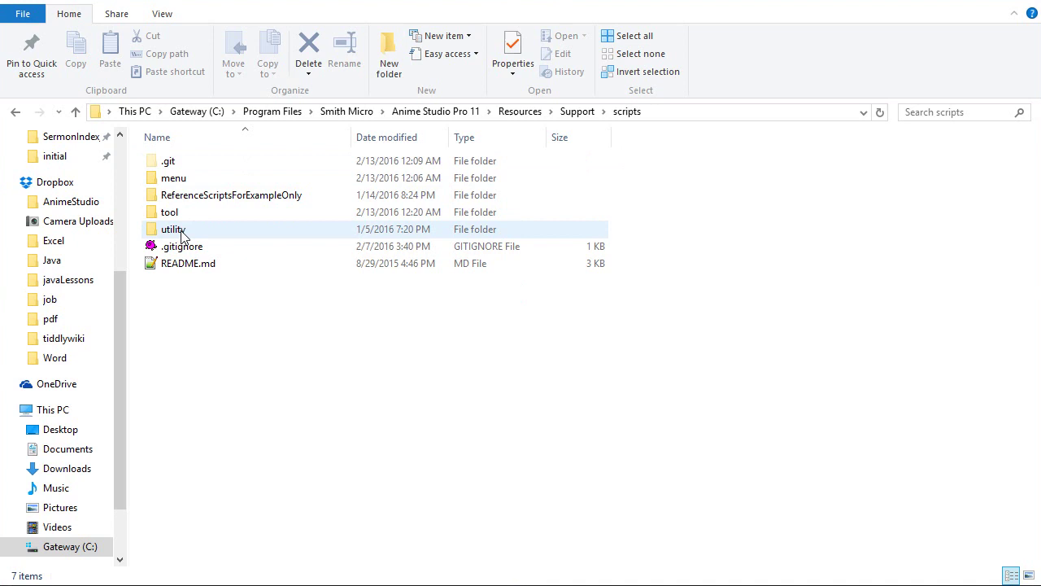
Look over the menu, tool and utility folders in Anime Studio Pro 11's Resources\Support\scripts folder
mouse_move(204, 234)
mouse_move(180, 223)
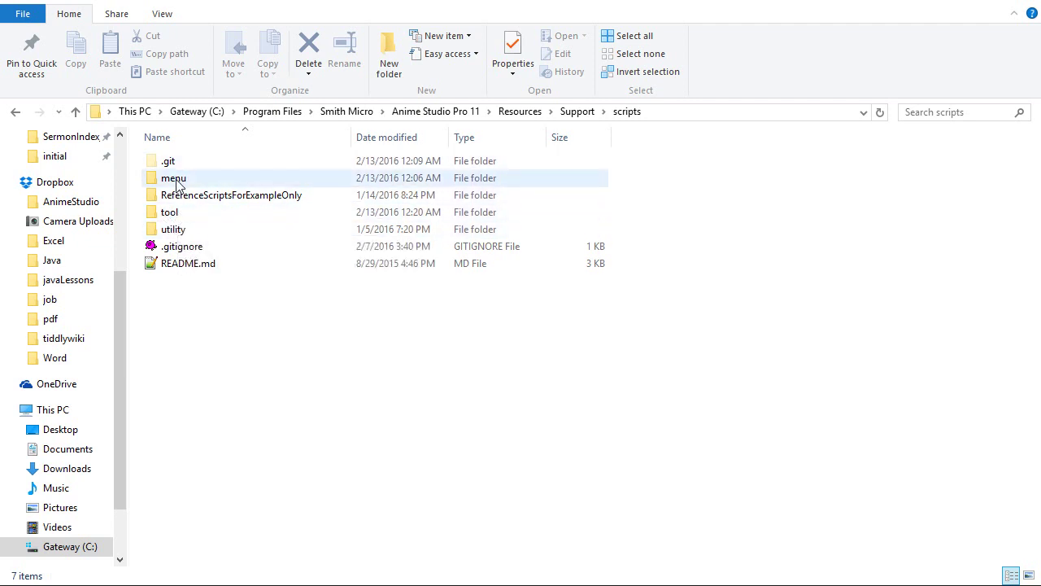
mouse_move(178, 184)
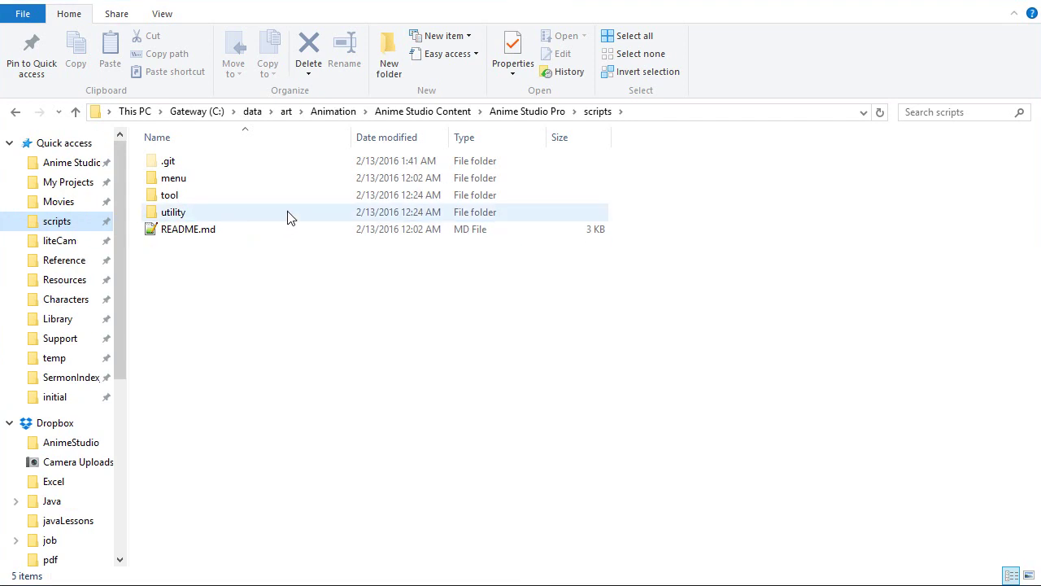
Go up to the custom scripts' menu folder and open its Miscellaneous subfolder holding msLipSync.lua
mouse_move(254, 222)
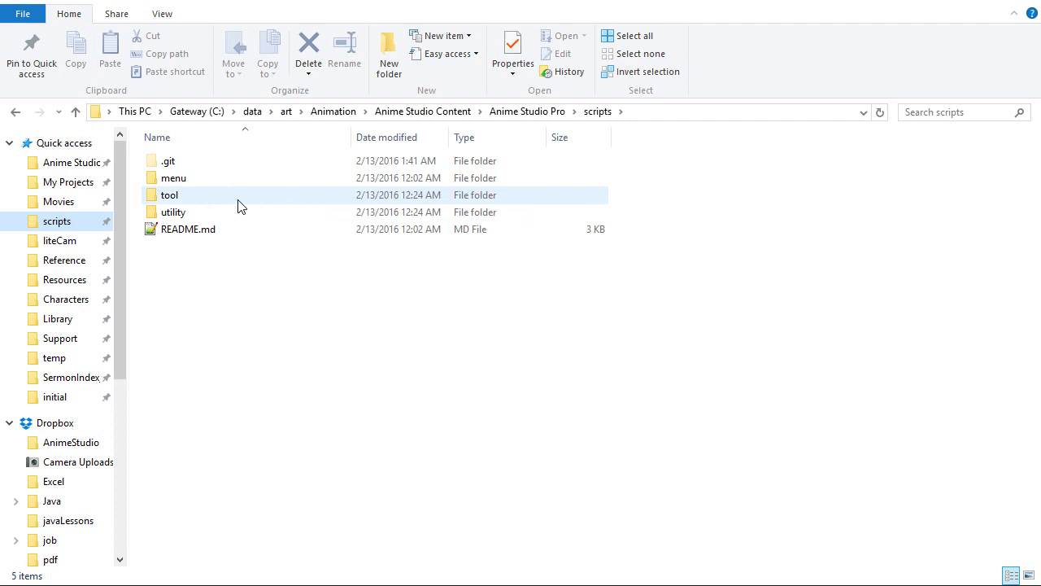
mouse_move(240, 205)
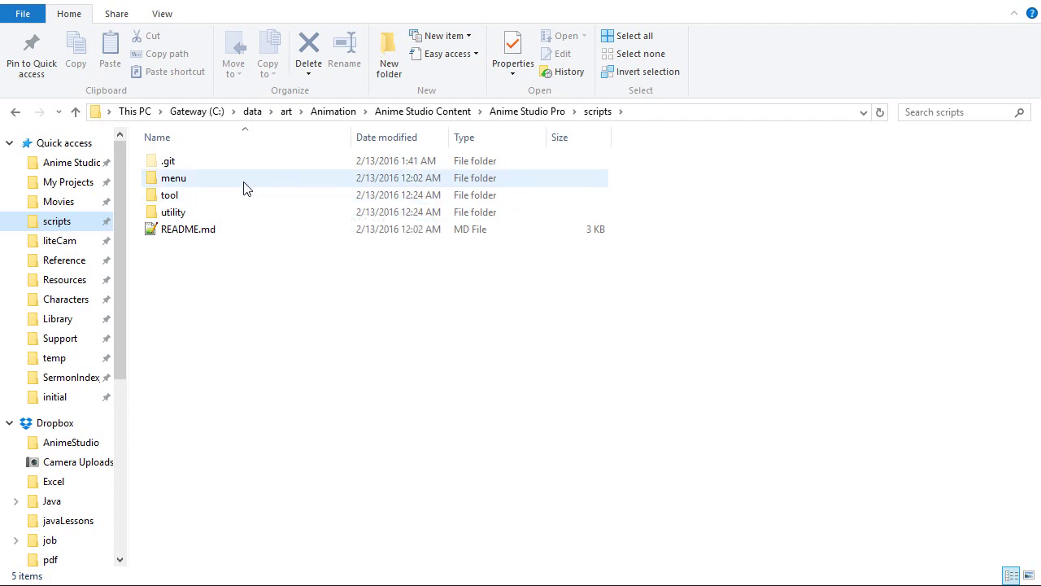
mouse_move(183, 186)
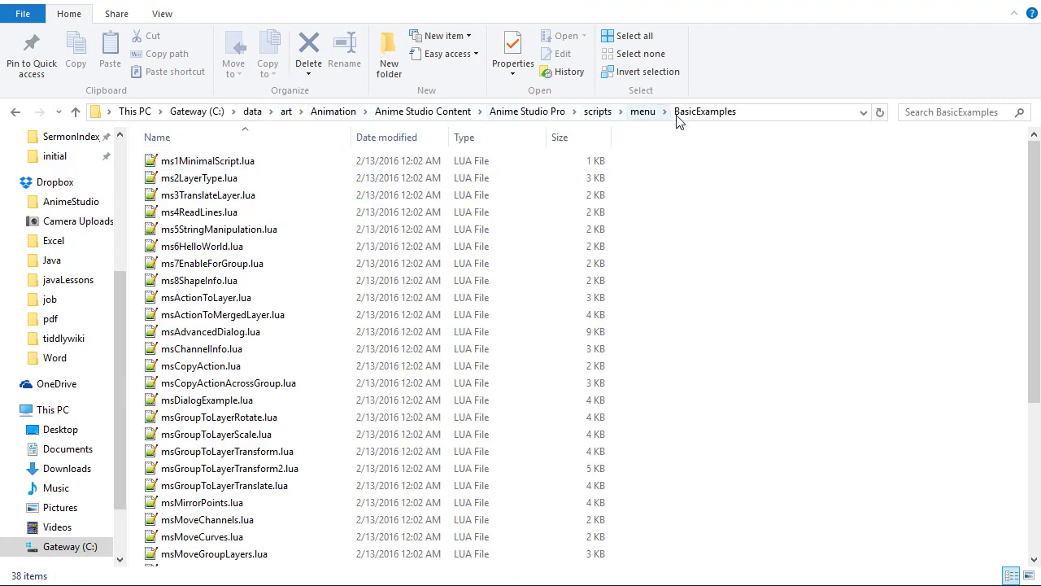
left_click(641, 115)
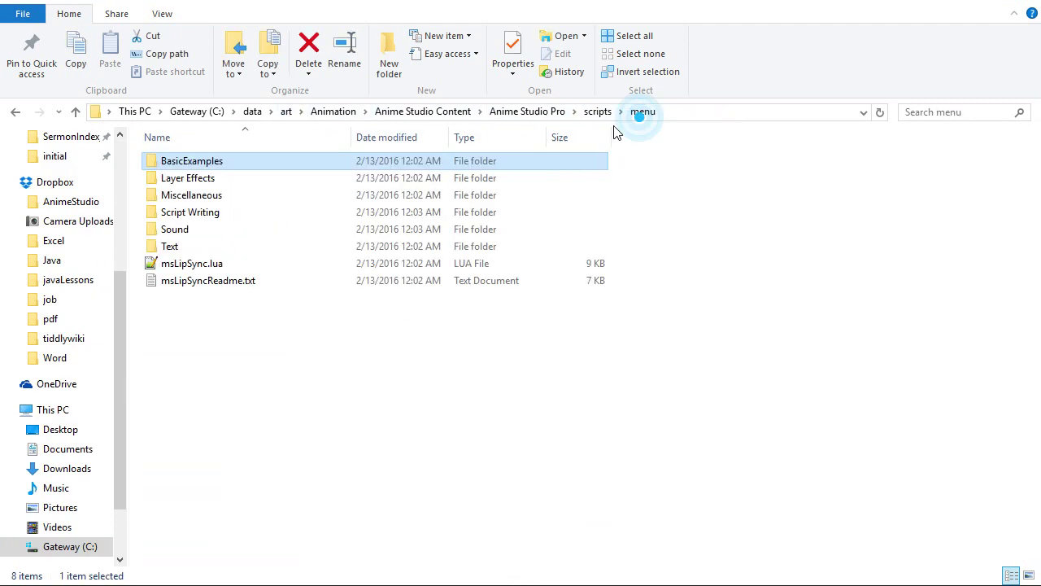
double_click(200, 196)
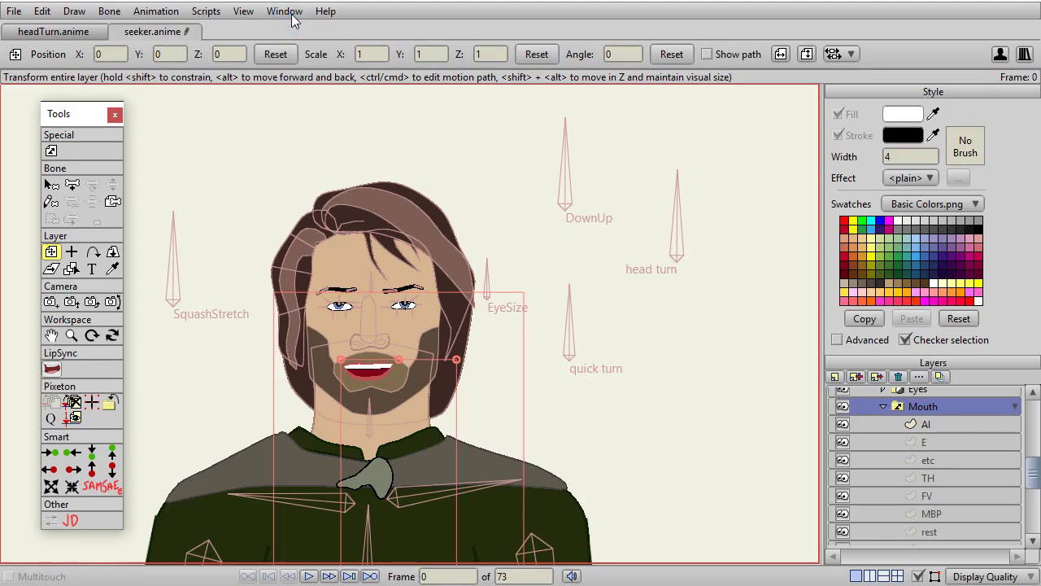
Browse the Scripts submenus, then open the custom content folder via Help > Open Custom Content Folder
left_click(209, 15)
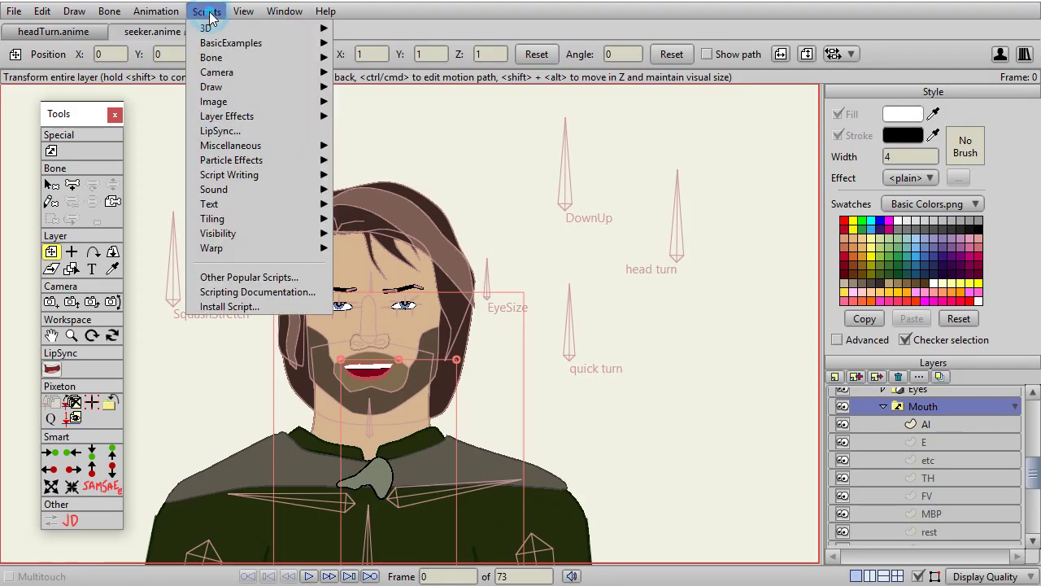
mouse_move(237, 247)
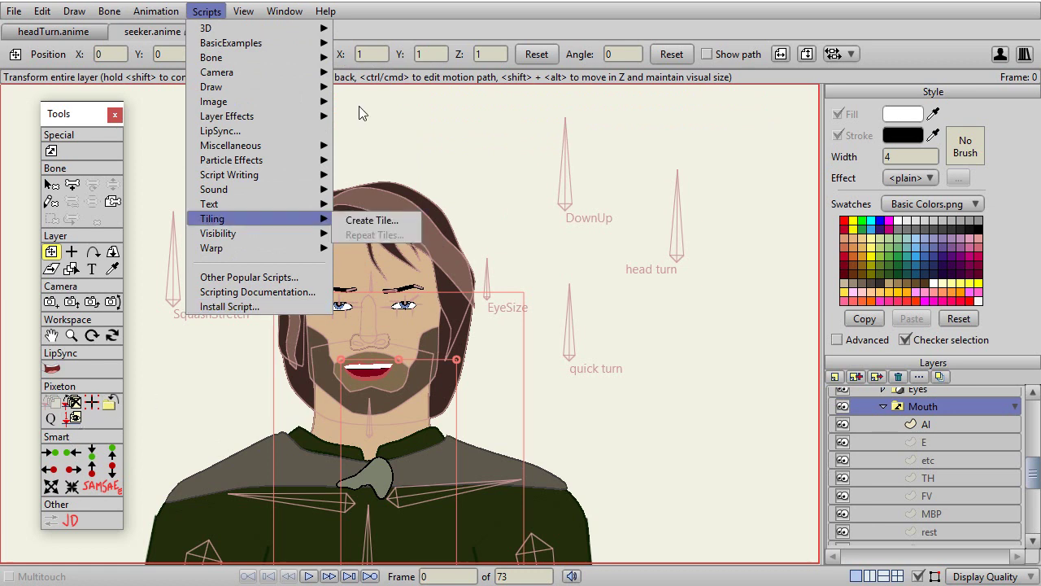
mouse_move(330, 8)
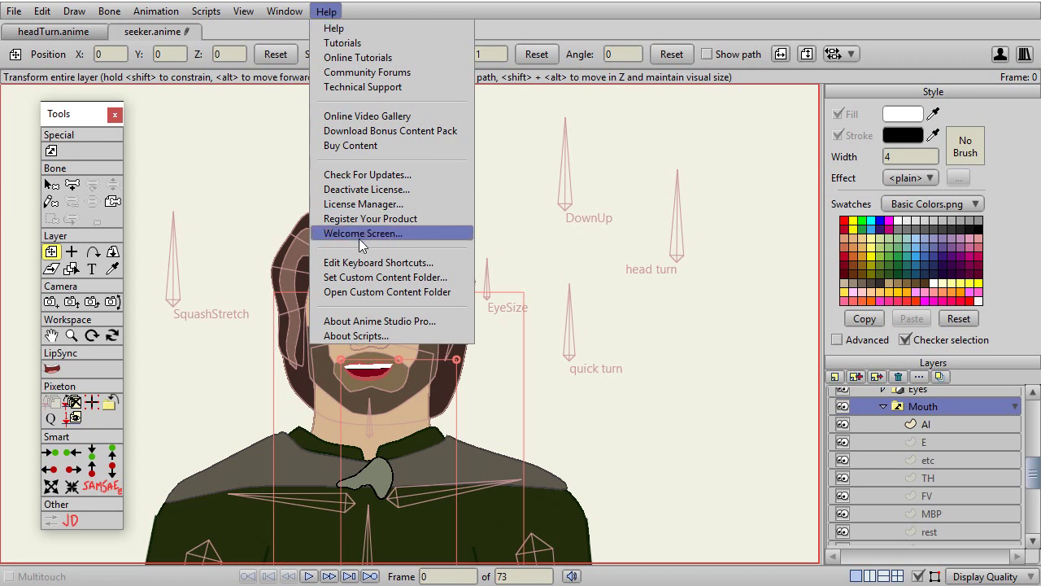
left_click(359, 294)
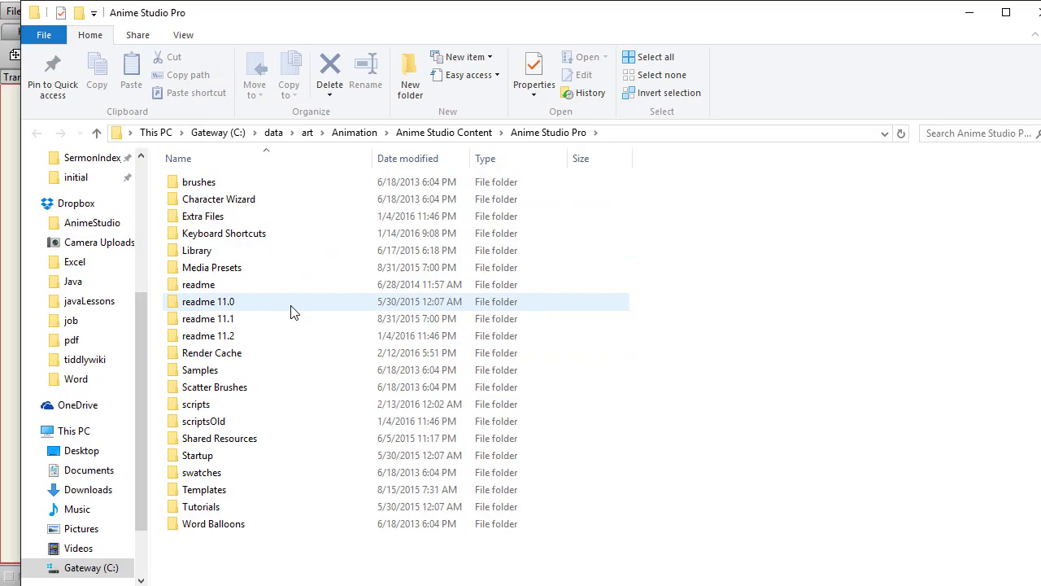
Compare the custom and built-in scripts\tool folders of lm_ Lua scripts, then return to Anime Studio
key("alt+Tab")
left_click(325, 11)
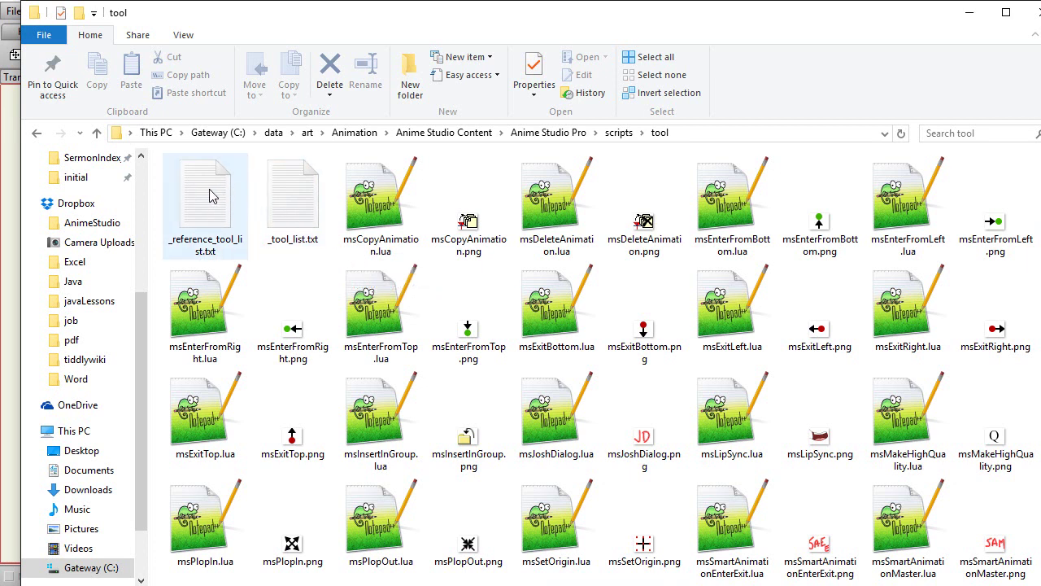
key("alt+Tab")
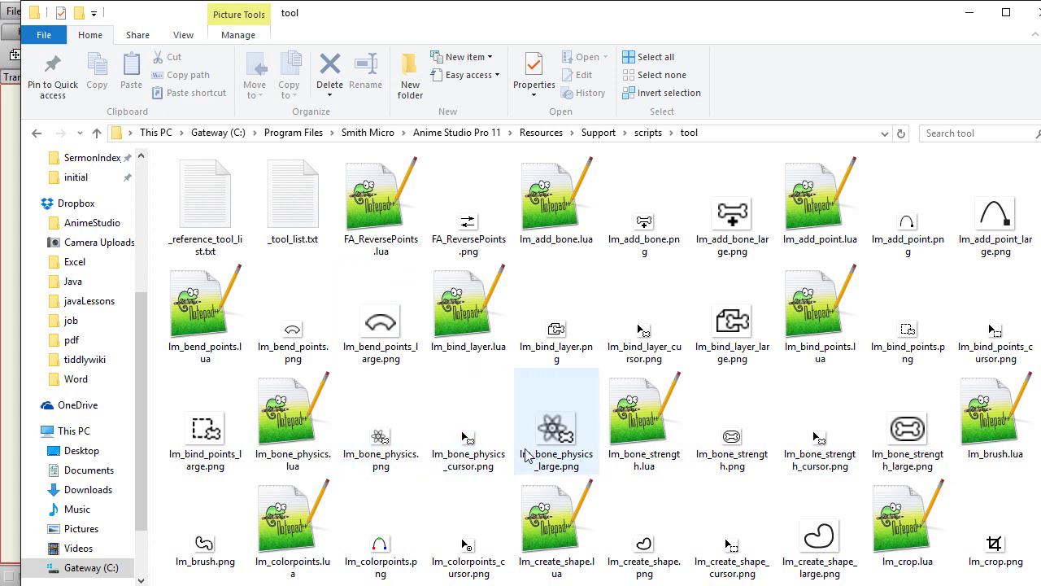
scroll(658, 309, "down", 5)
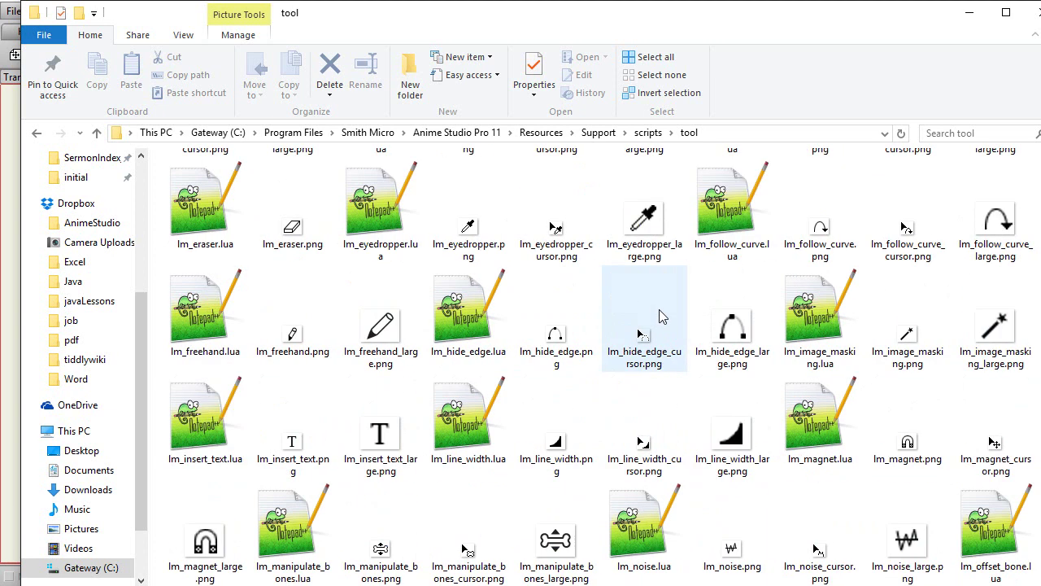
key("alt+Tab")
left_click(144, 353)
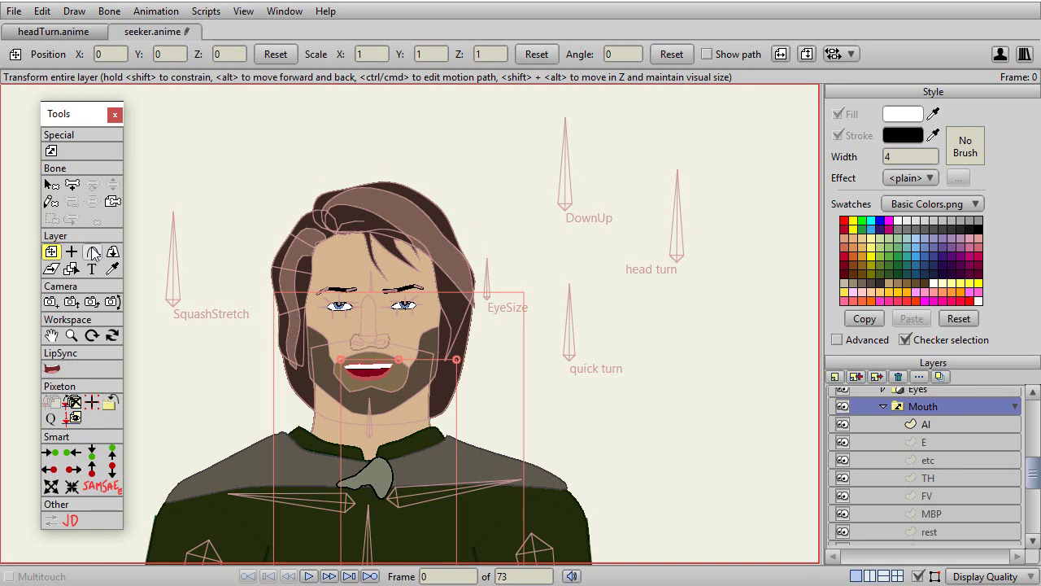
key("alt+Tab")
left_click(45, 14)
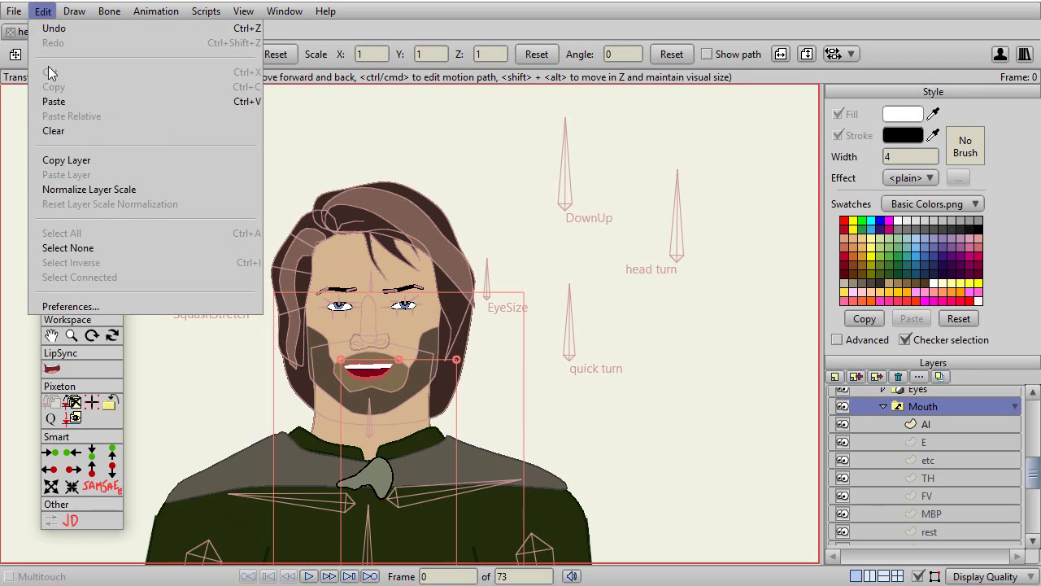
left_click(85, 305)
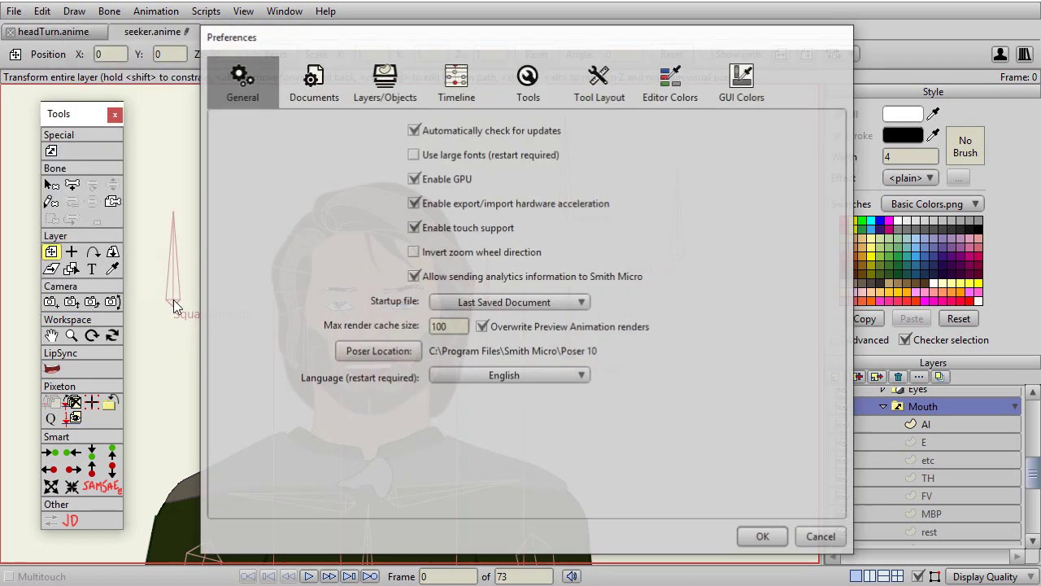
left_click(598, 78)
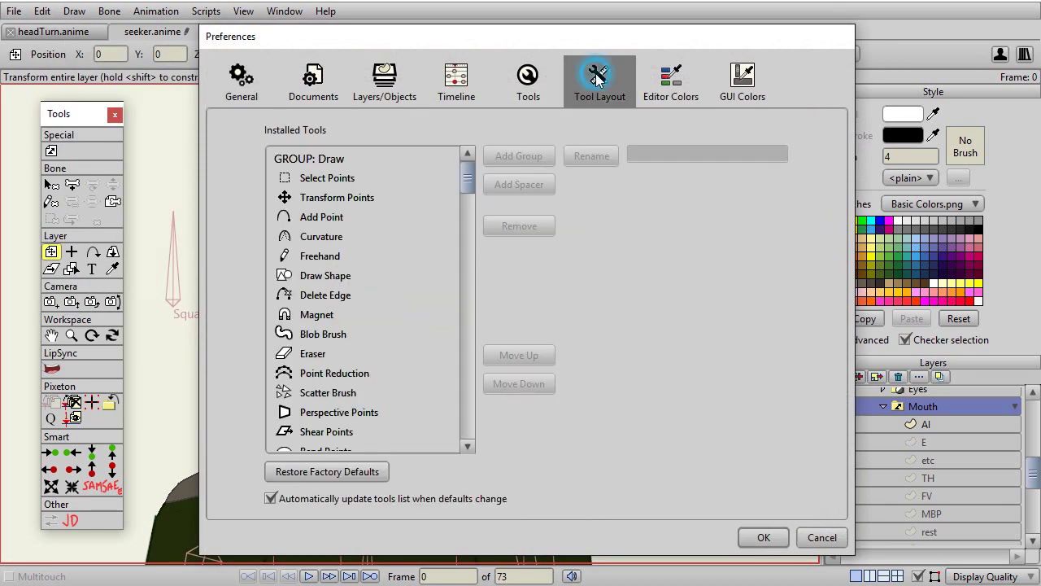
scroll(468, 185, "down", 1)
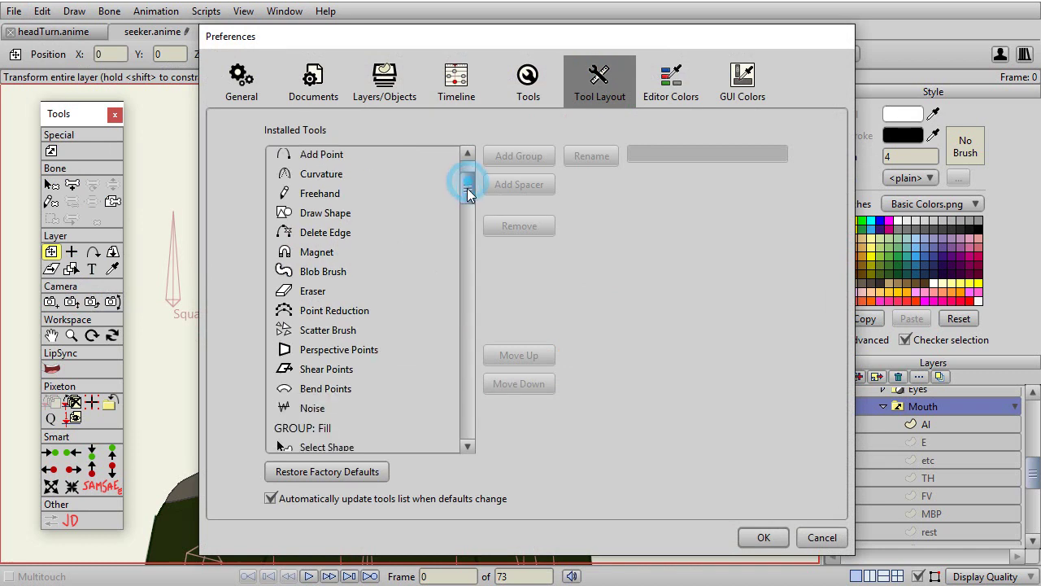
scroll(467, 182, "up", 1)
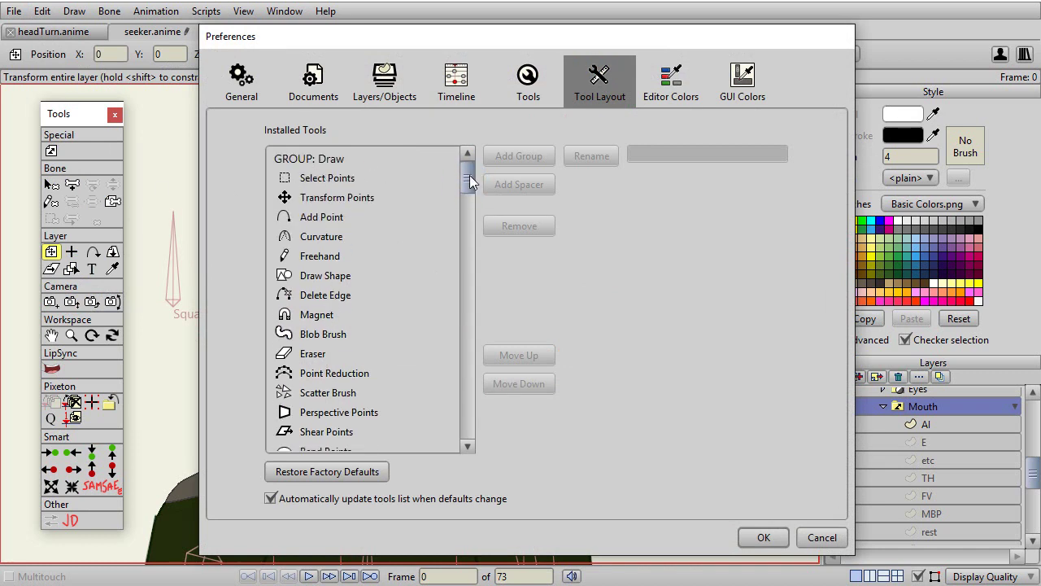
mouse_move(467, 180)
left_mouse_down()
mouse_move(467, 359)
mouse_move(443, 218)
left_mouse_up()
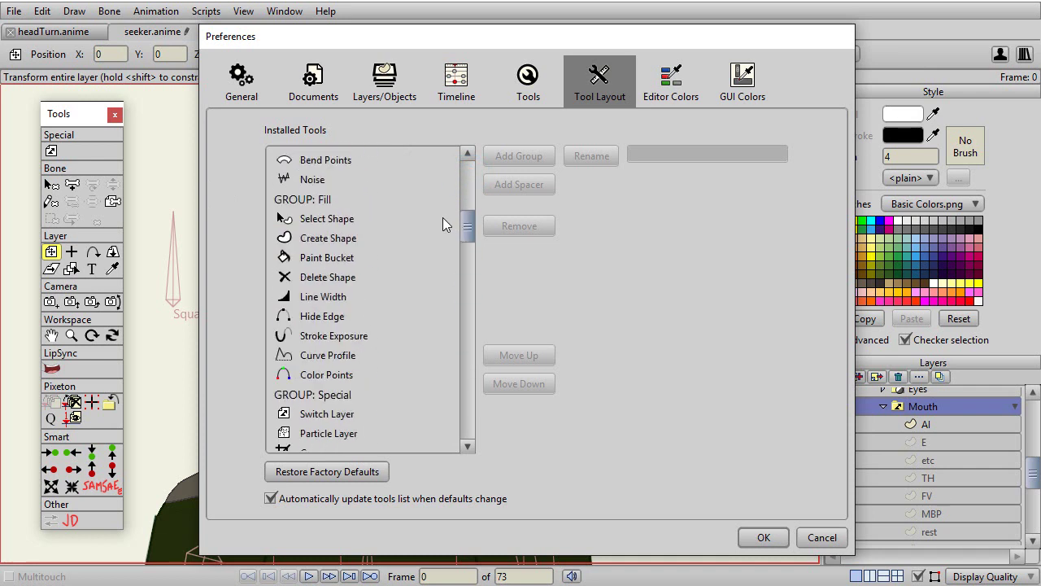
left_click(356, 296)
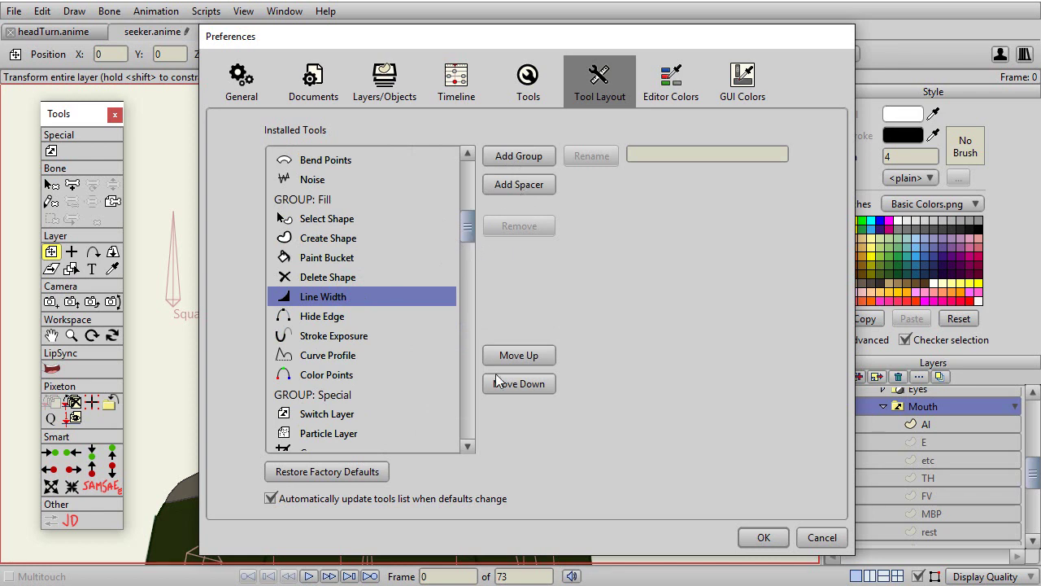
left_click(520, 358)
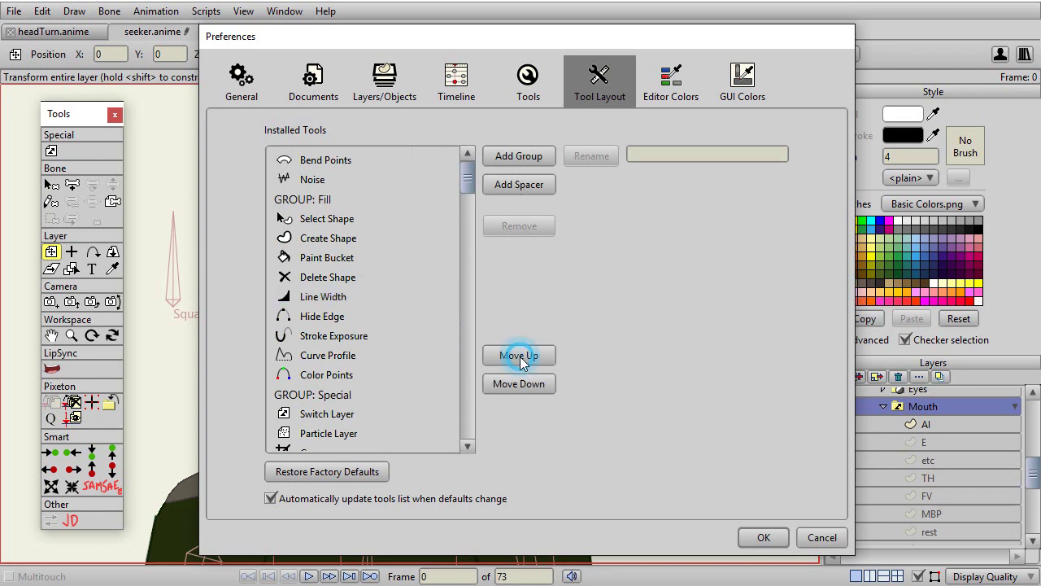
left_click(530, 389)
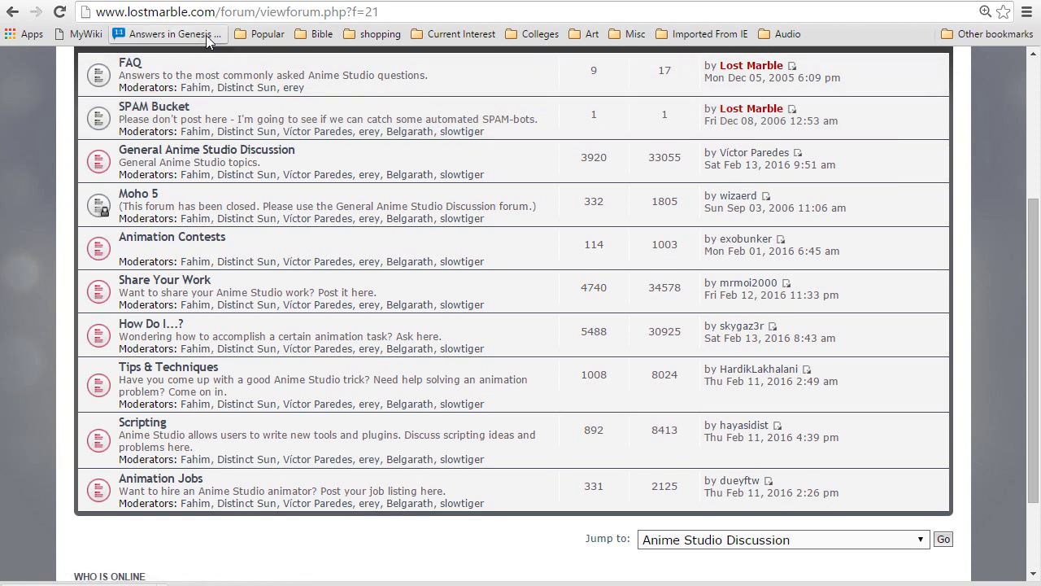
Open the lostmarble Scripting board and its AnimeStudioScripts.com topic, then view the site's scripts catalogue
left_click(139, 426)
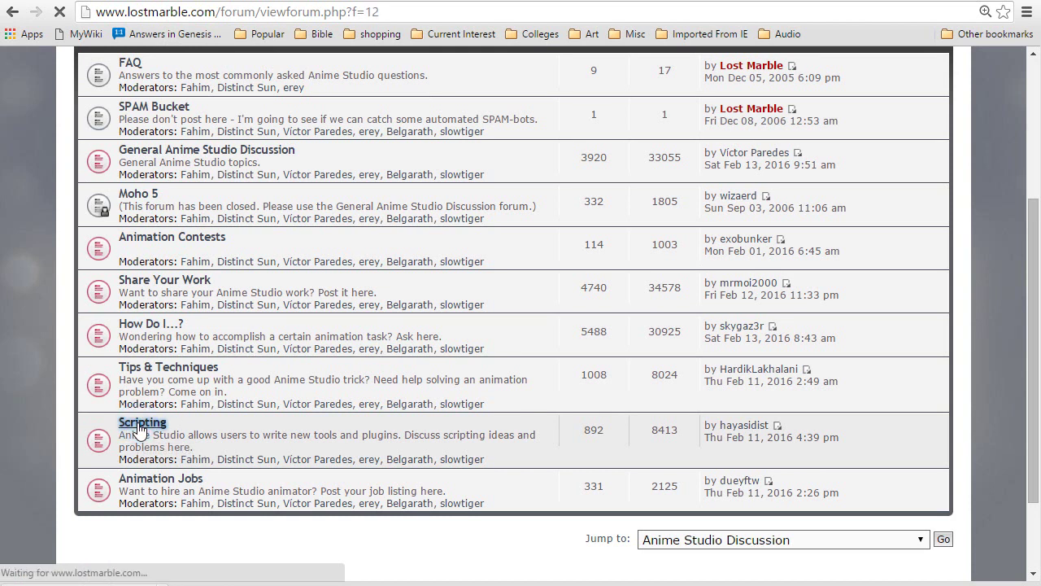
scroll(380, 354, "down", 2)
scroll(380, 354, "down", 2)
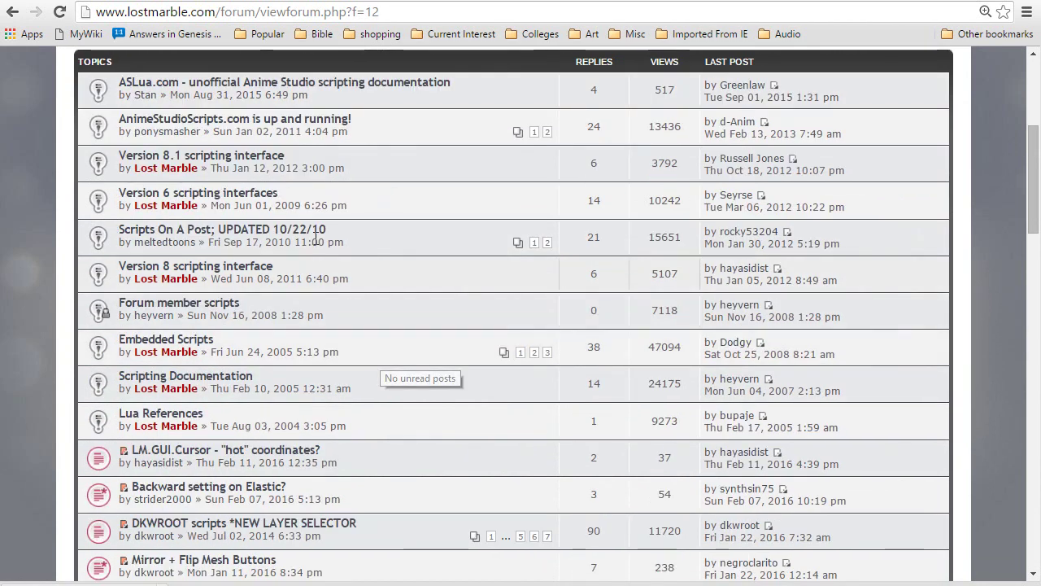
left_click(288, 123)
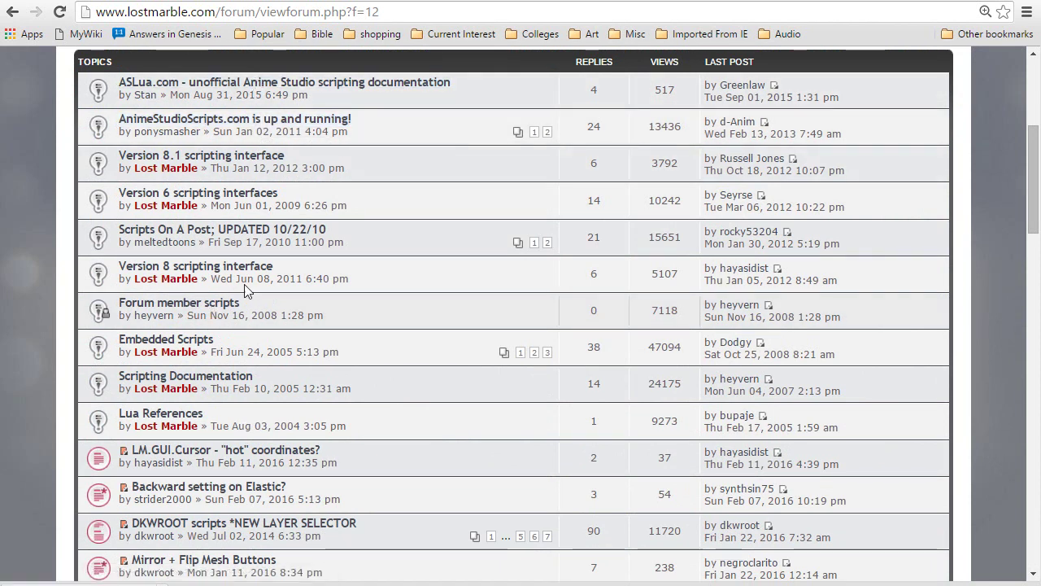
left_click(680, 4)
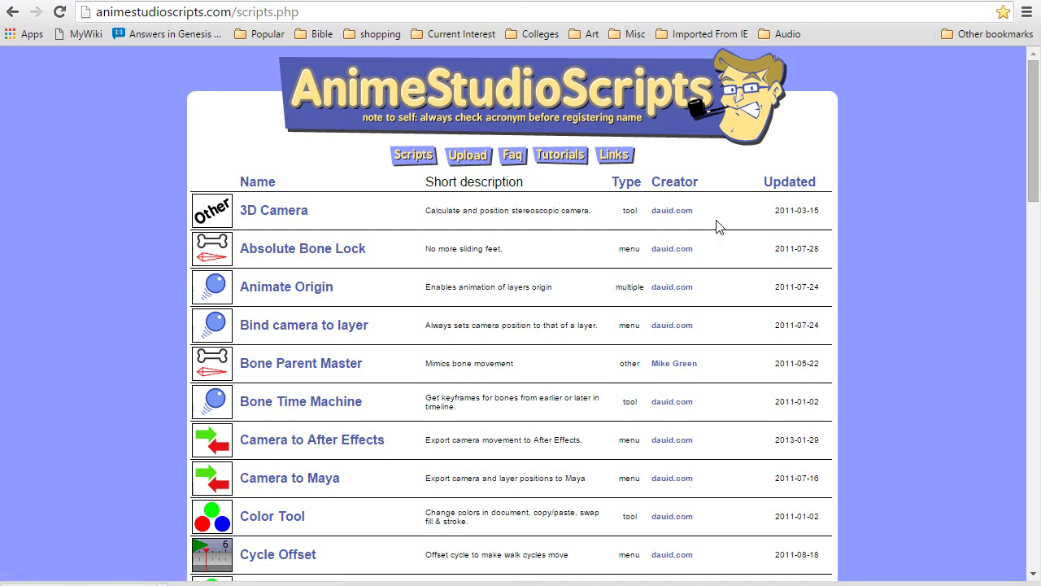
Scroll through the AnimeStudioScripts.com scripts list and open its scripting Tutorials page
scroll(716, 226, "down", 12)
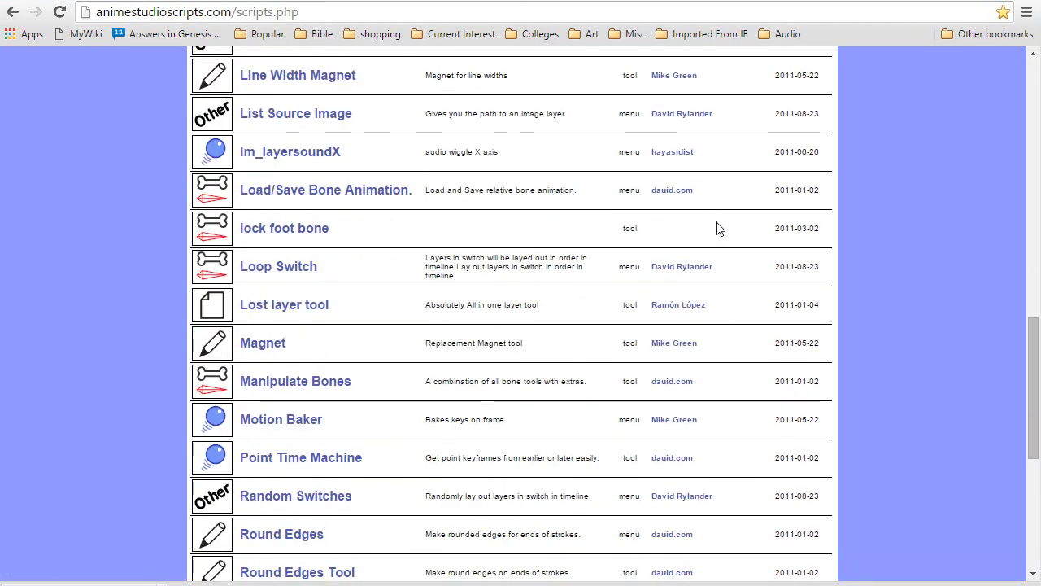
scroll(716, 228, "down", 5)
scroll(715, 228, "up", 7)
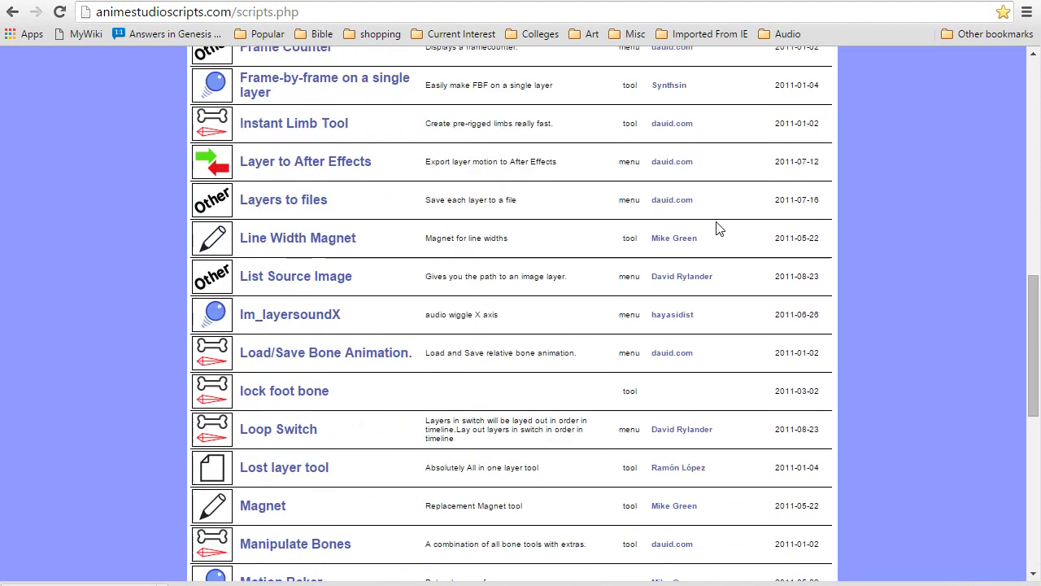
scroll(716, 228, "up", 10)
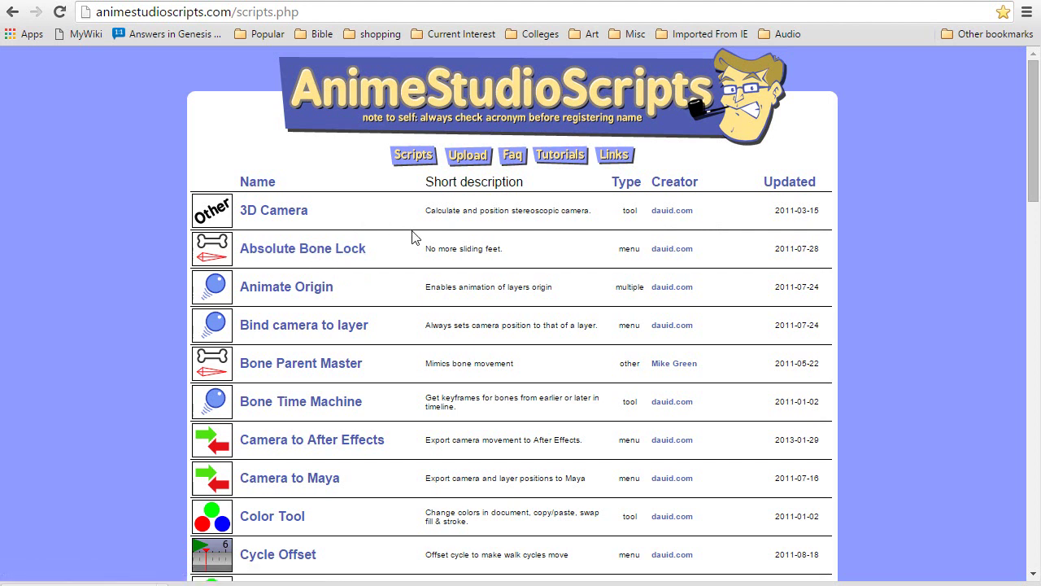
left_click(560, 155)
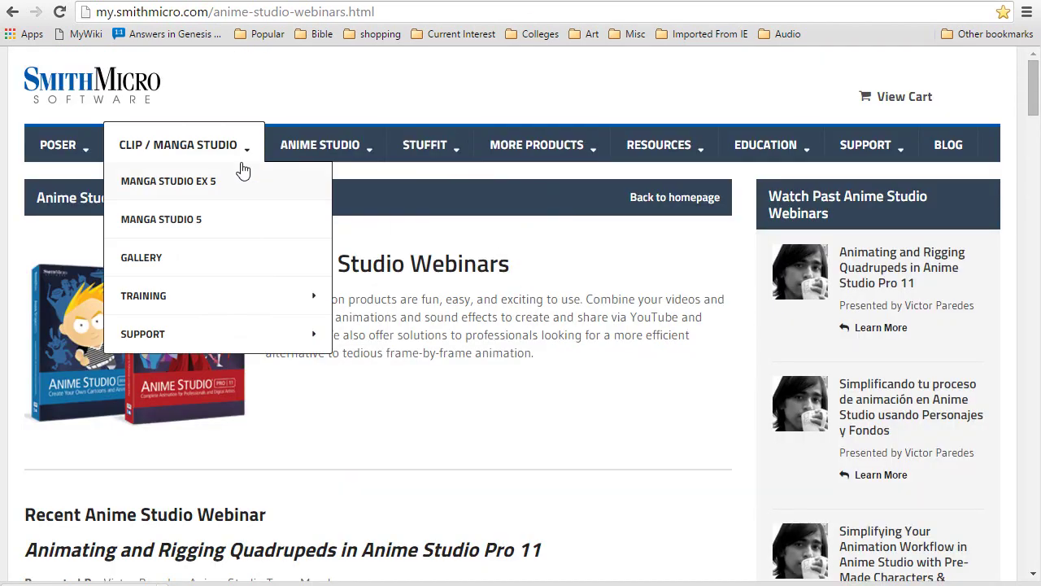
Scroll the Smith Micro webinar sidebar down to the Scripts in Anime Studio Pro introduction
mouse_move(326, 145)
scroll(633, 370, "down", 4)
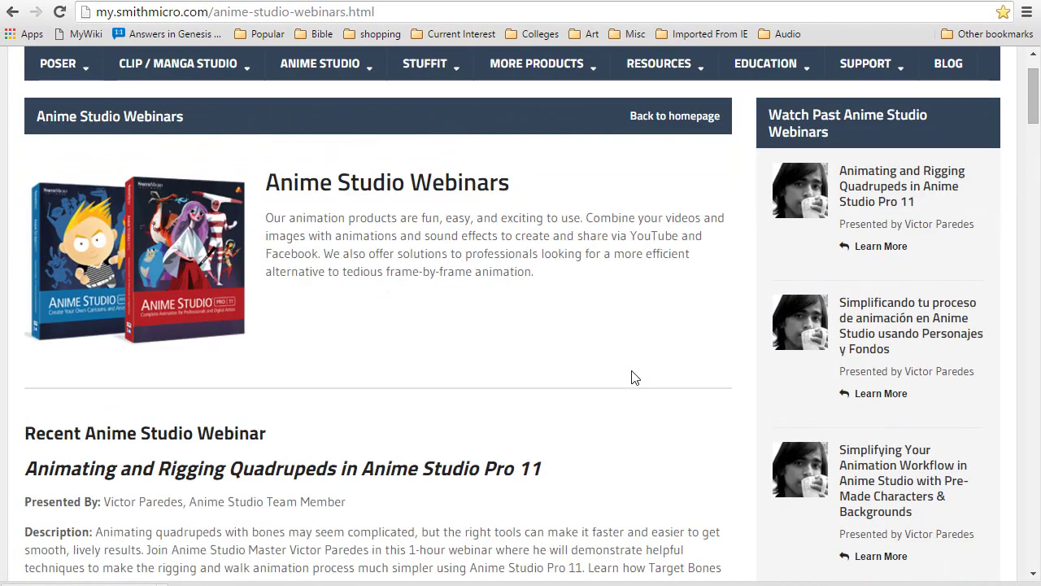
scroll(634, 377, "down", 9)
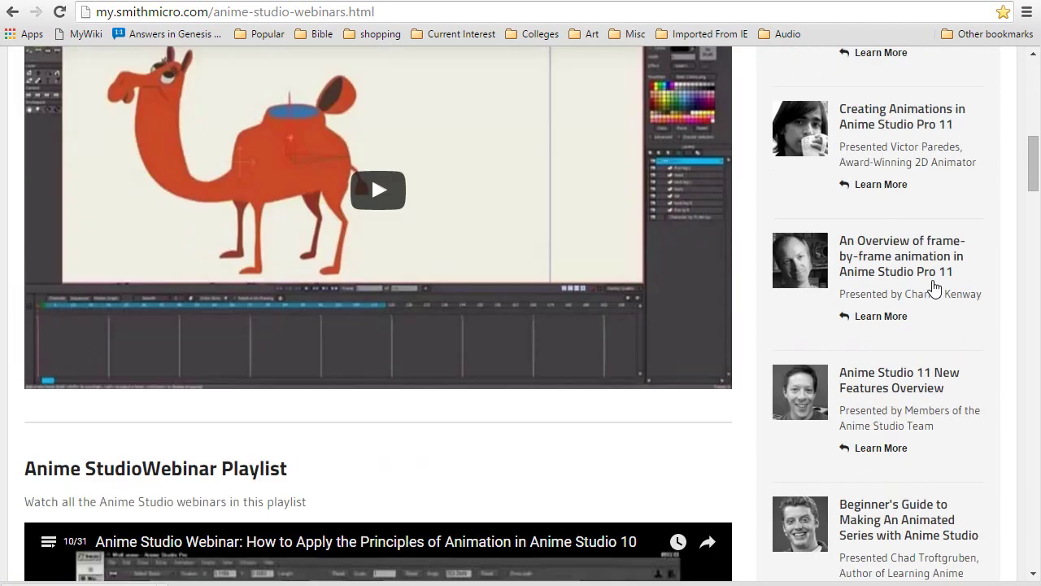
scroll(933, 284, "down", 10)
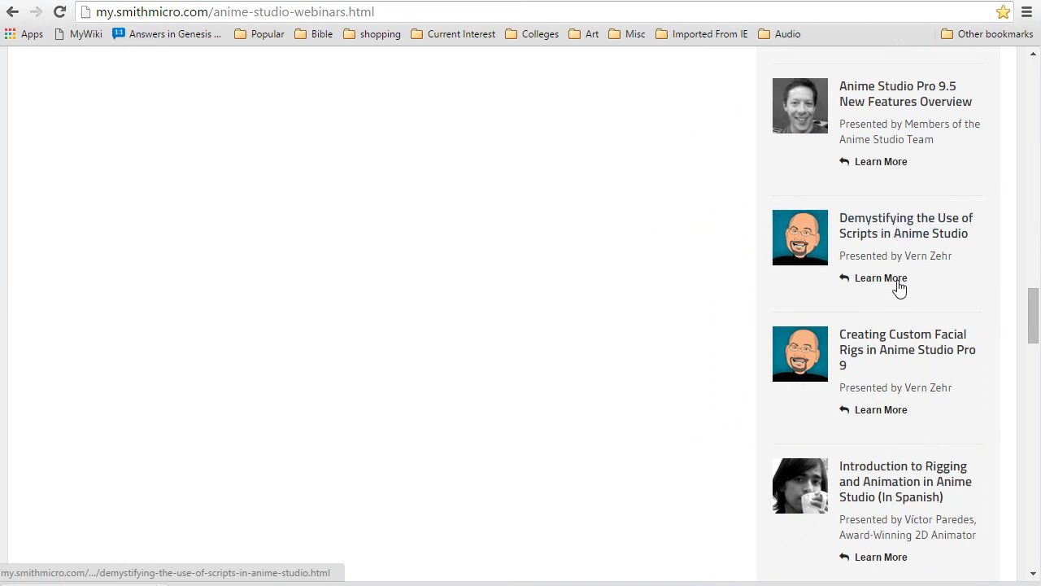
scroll(915, 288, "down", 4)
scroll(917, 288, "down", 3)
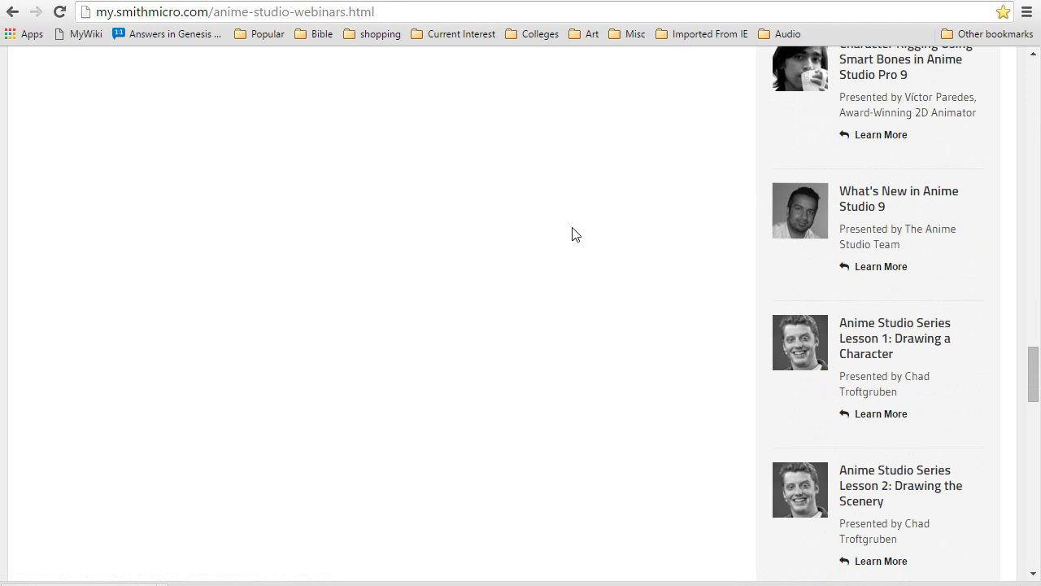
scroll(708, 195, "down", 10)
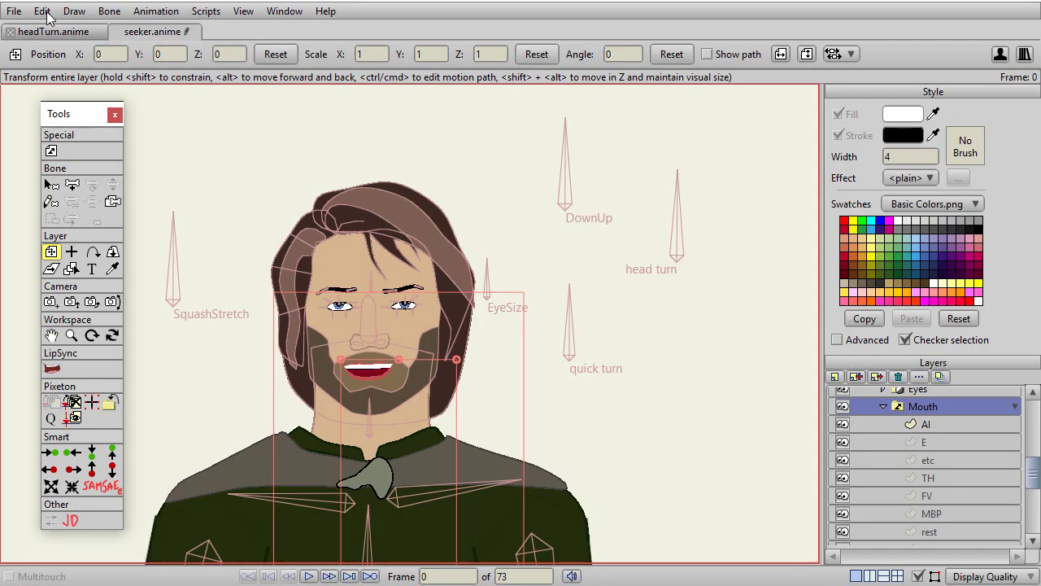
left_click(42, 11)
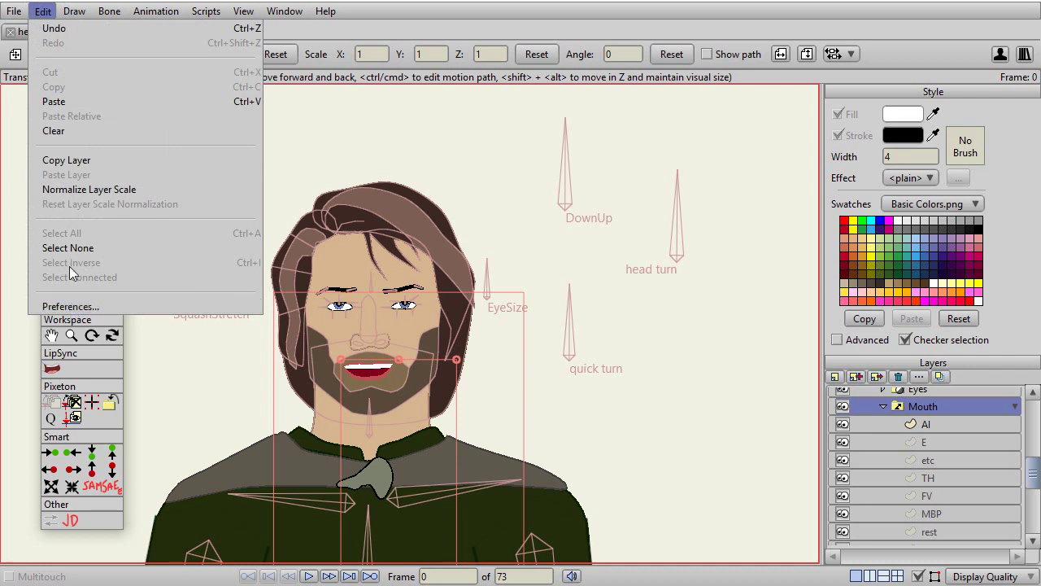
left_click(70, 306)
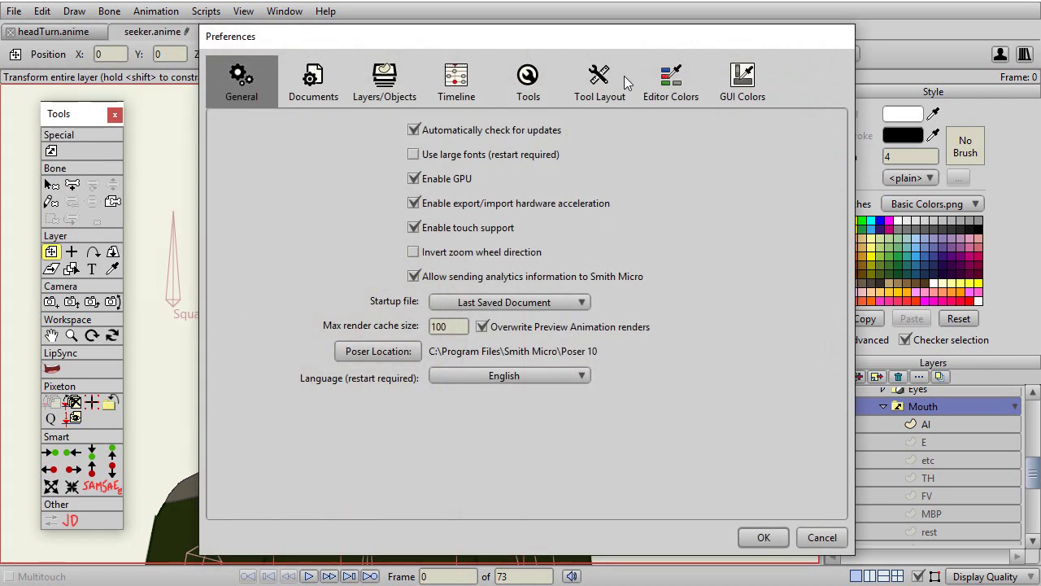
left_click(604, 78)
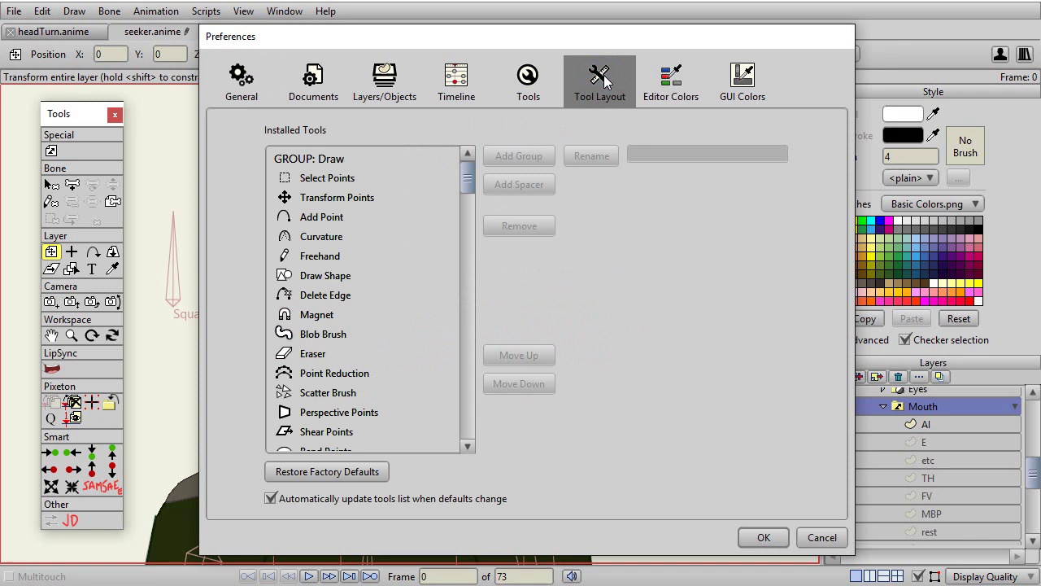
key("Escape")
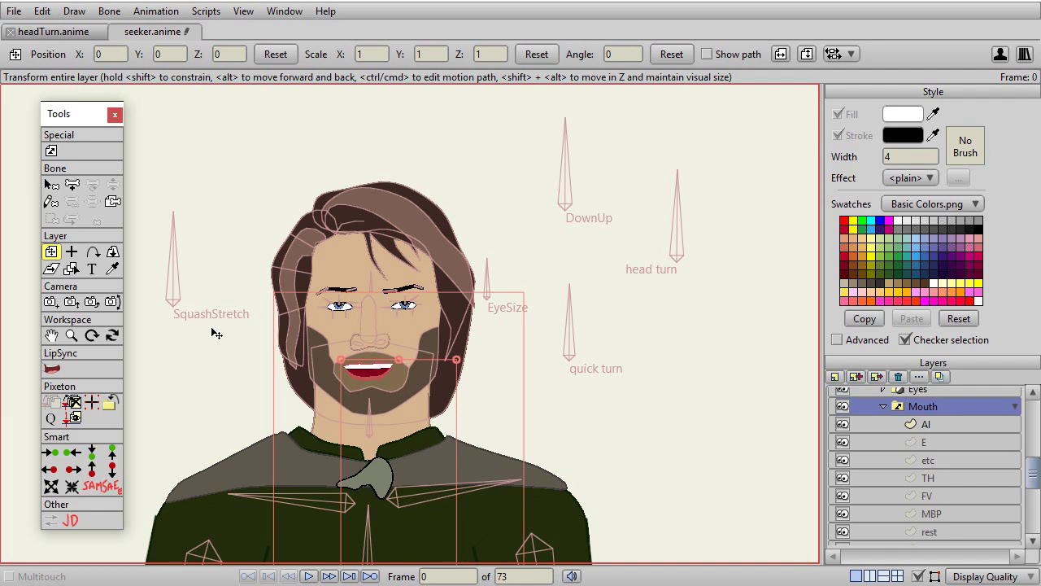
Show the Script Writing test scripts submenu under Scripts, then dismiss it with Escape
left_click(205, 13)
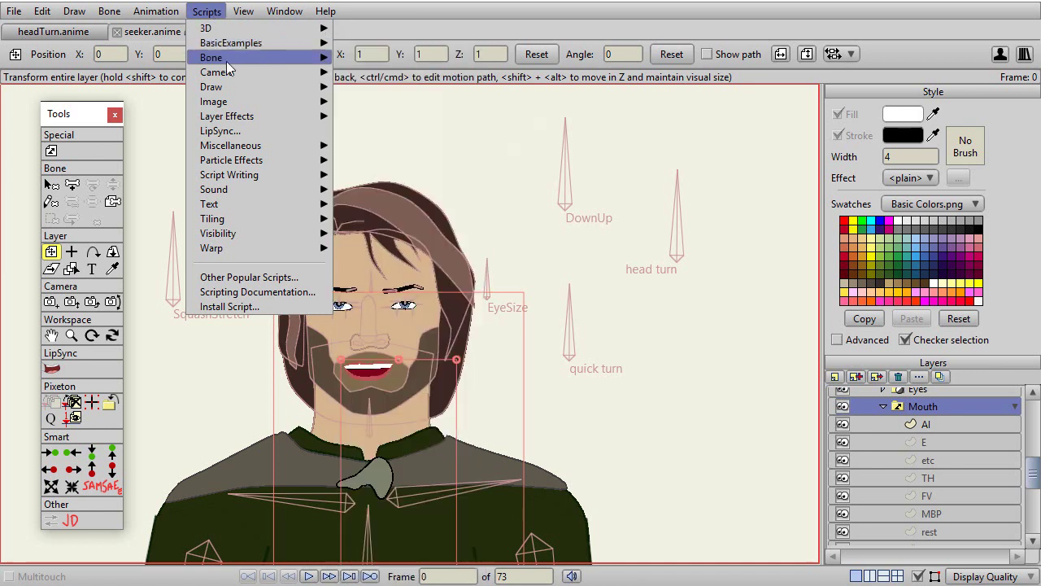
mouse_move(254, 175)
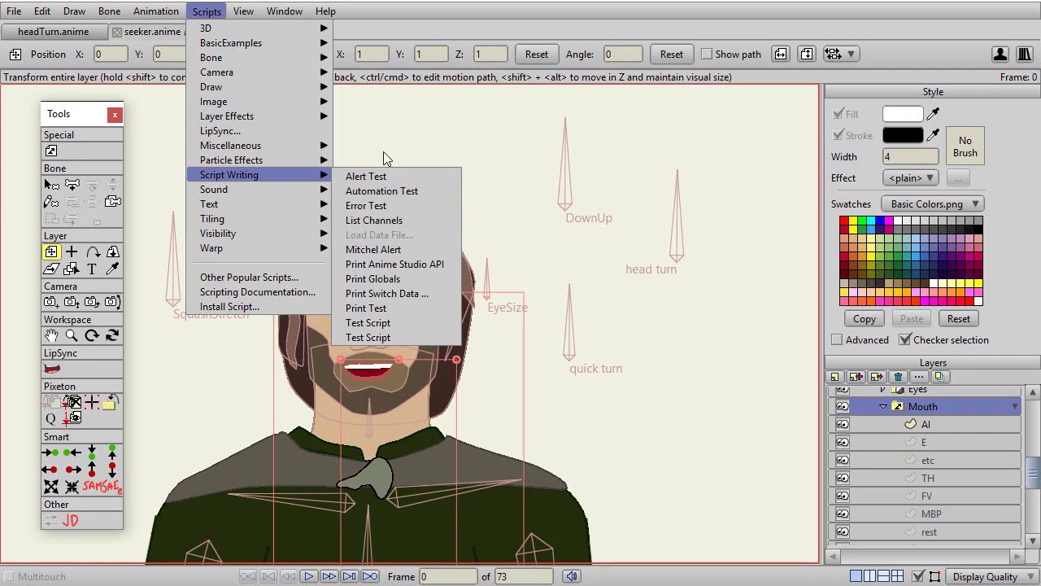
key("Escape")
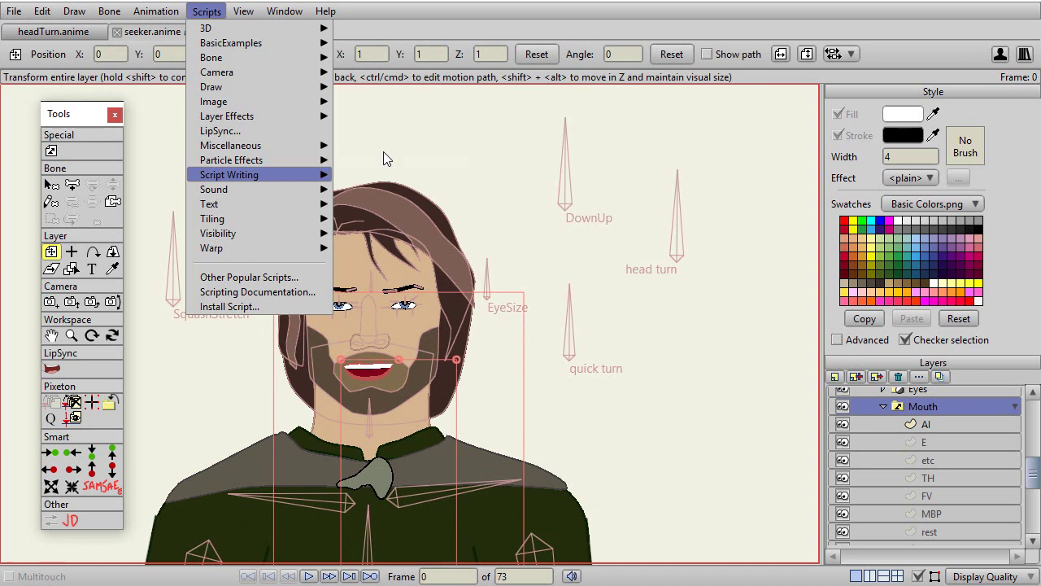